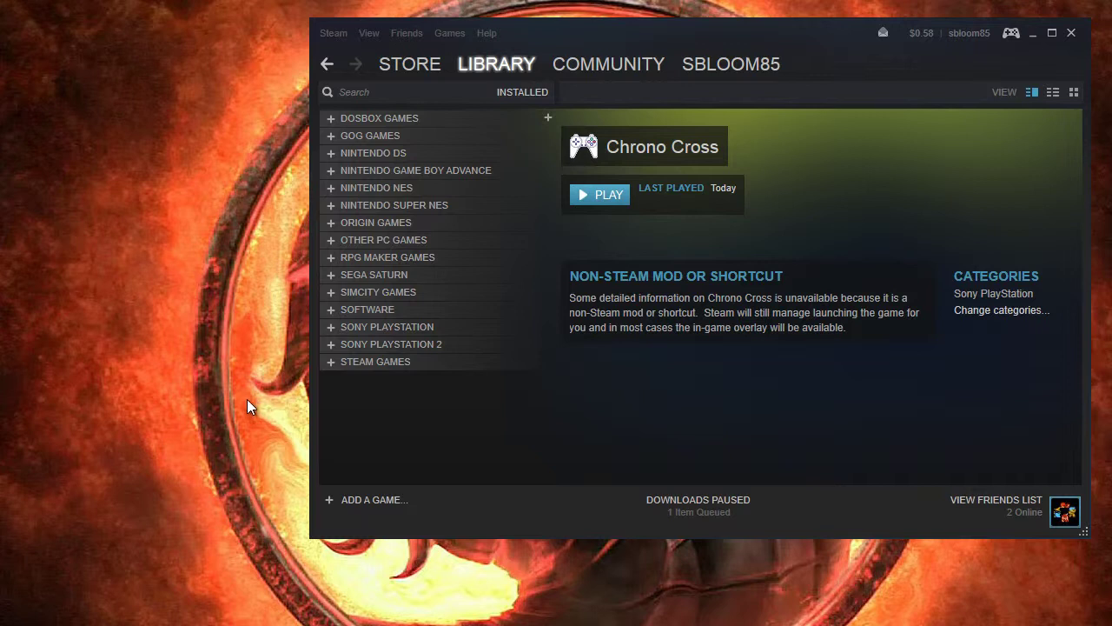
- Expand the SEGA SATURN category in the Steam library sidebar to list NiGHTS into Dreams and other games
click(330, 275)
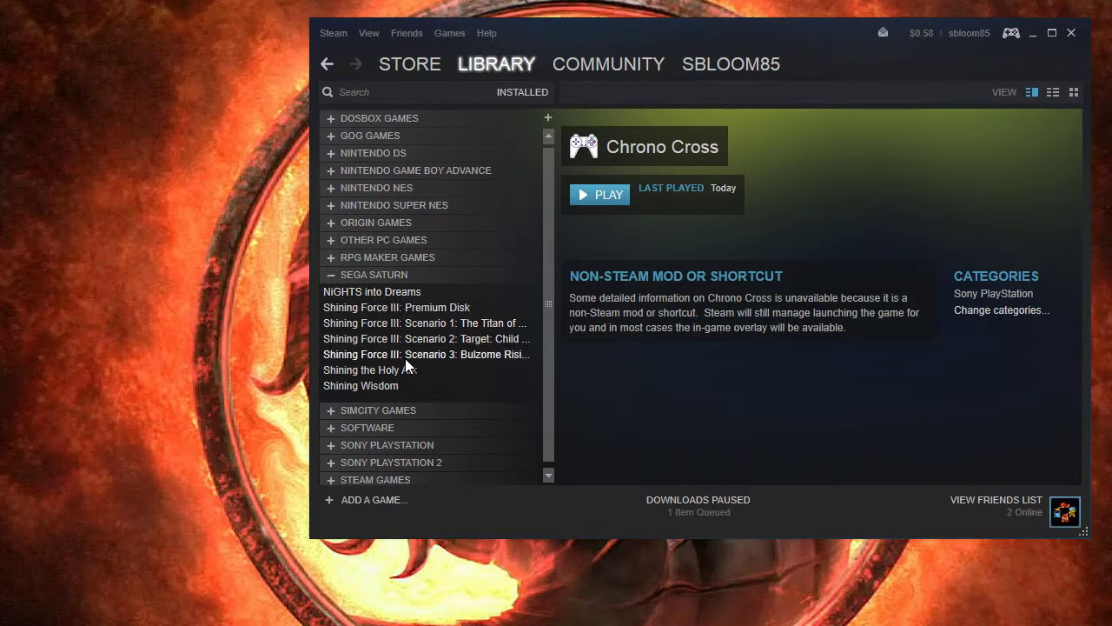
- Collapse the SEGA SATURN category in the Steam library sidebar
click(331, 272)
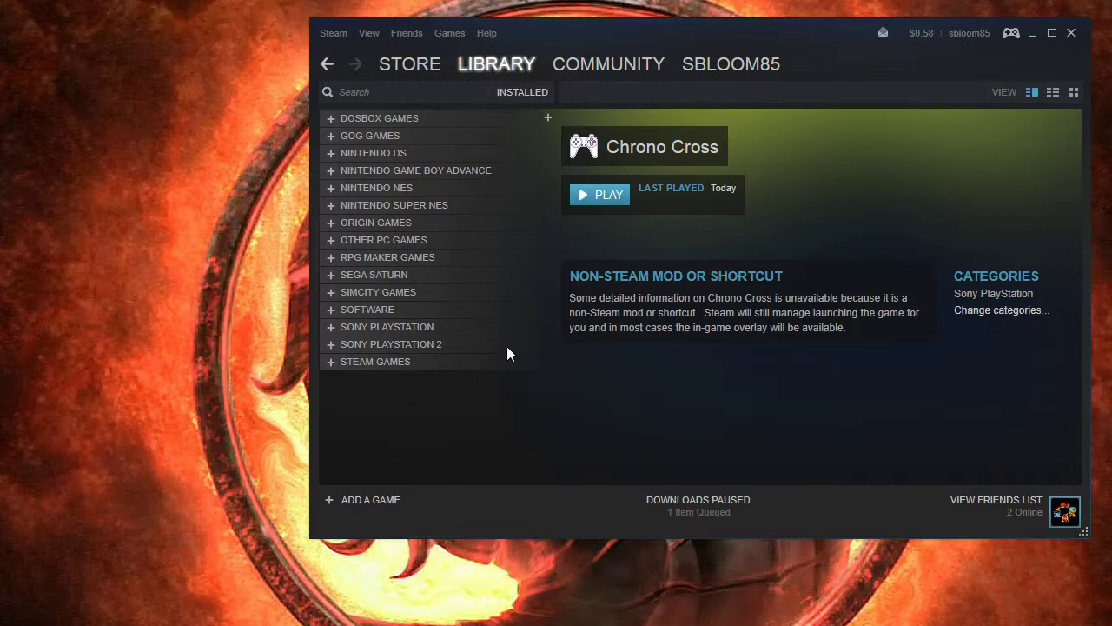
click(331, 274)
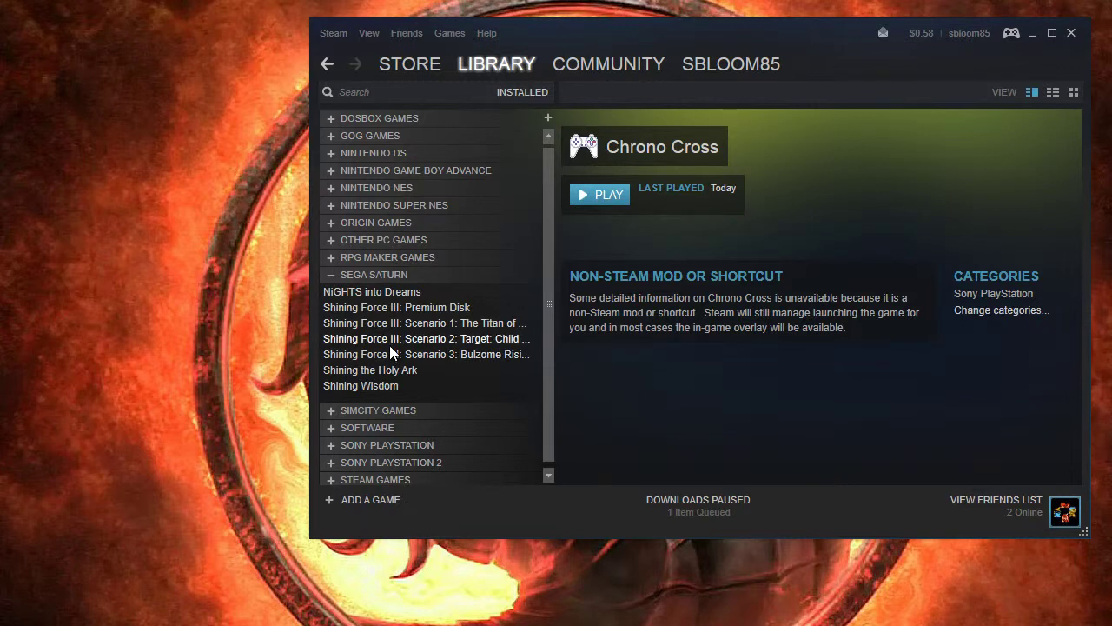
click(338, 276)
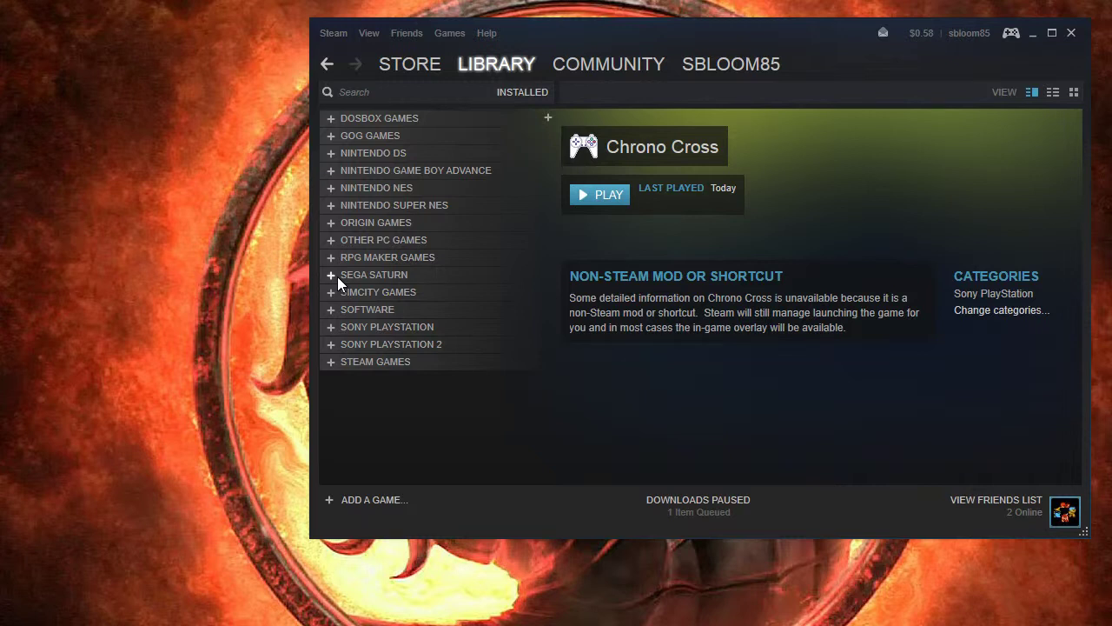
click(337, 276)
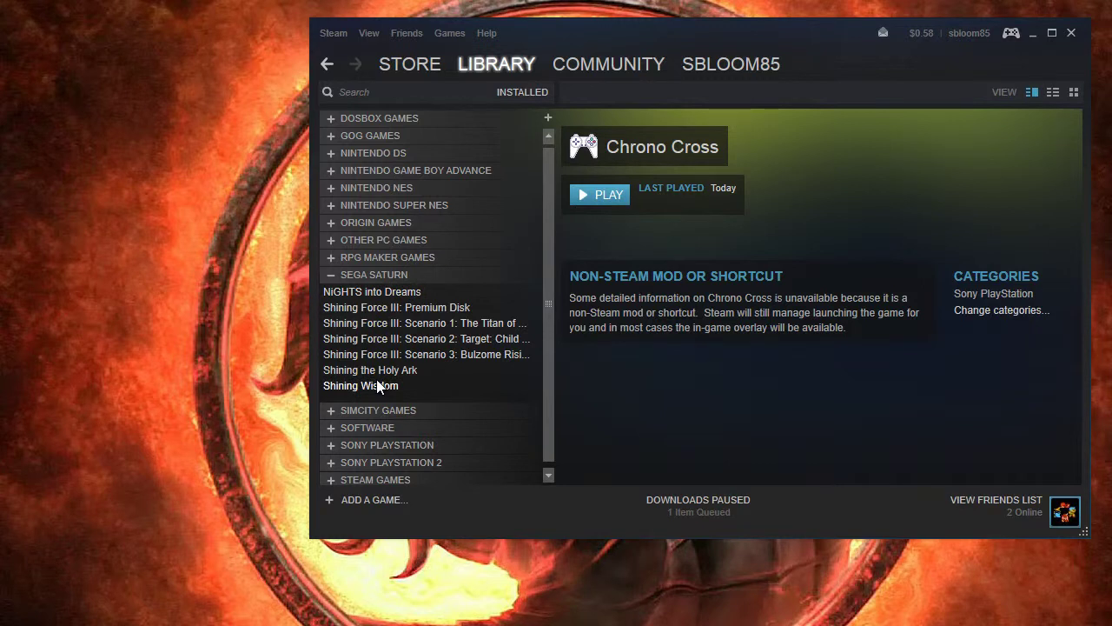
click(330, 274)
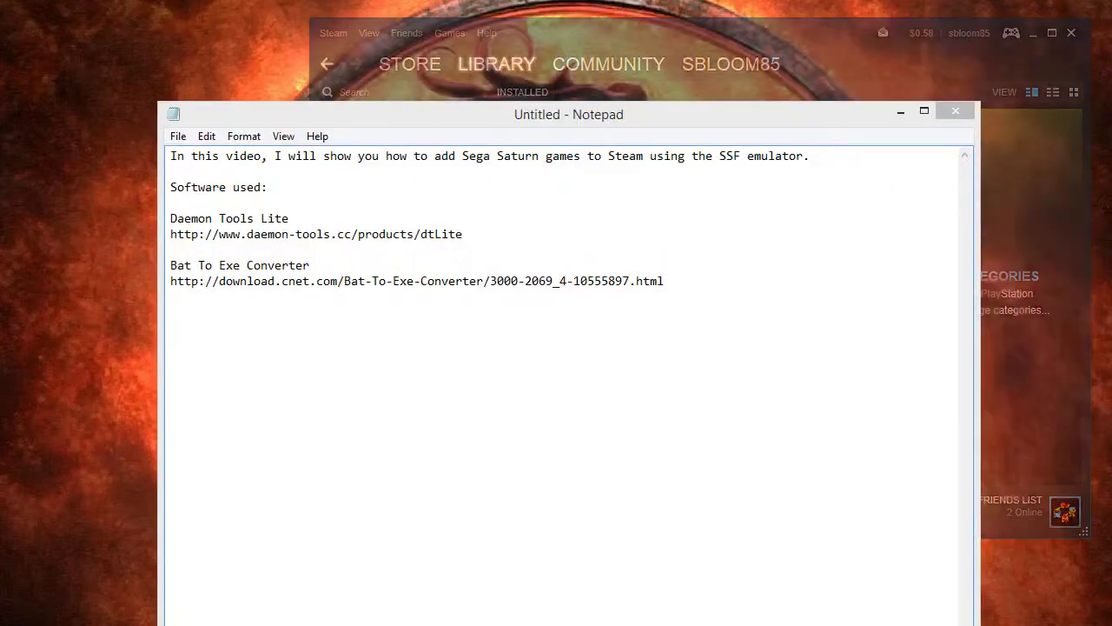
- Minimize the Untitled Notepad window listing the software used
click(904, 110)
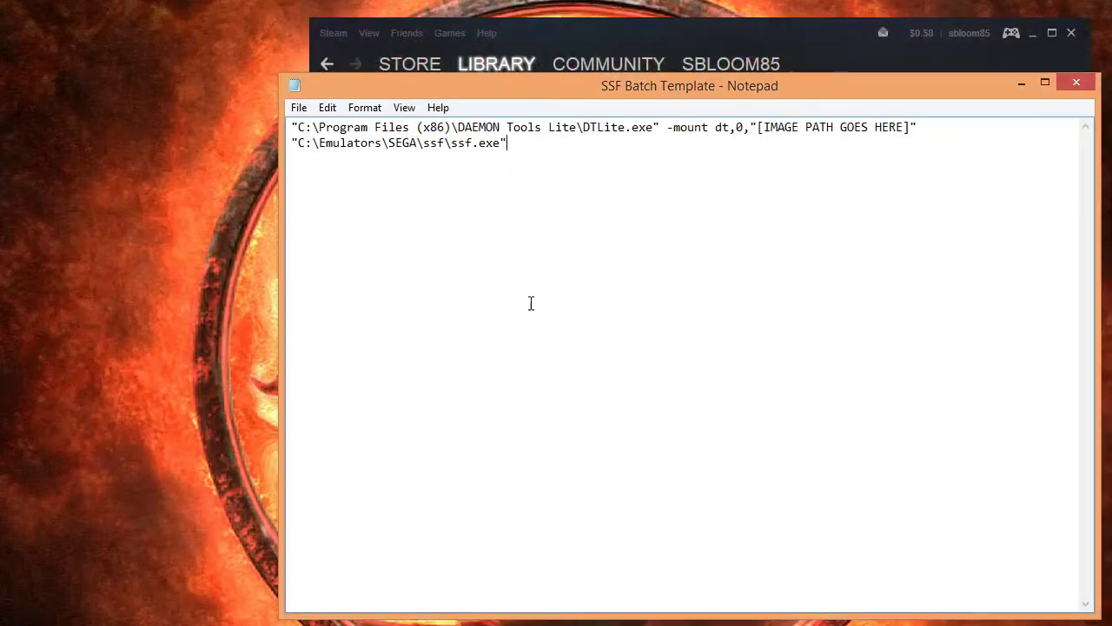
- Move the SSF Batch Template Notepad window to the left side of the screen
drag(619, 81, 358, 82)
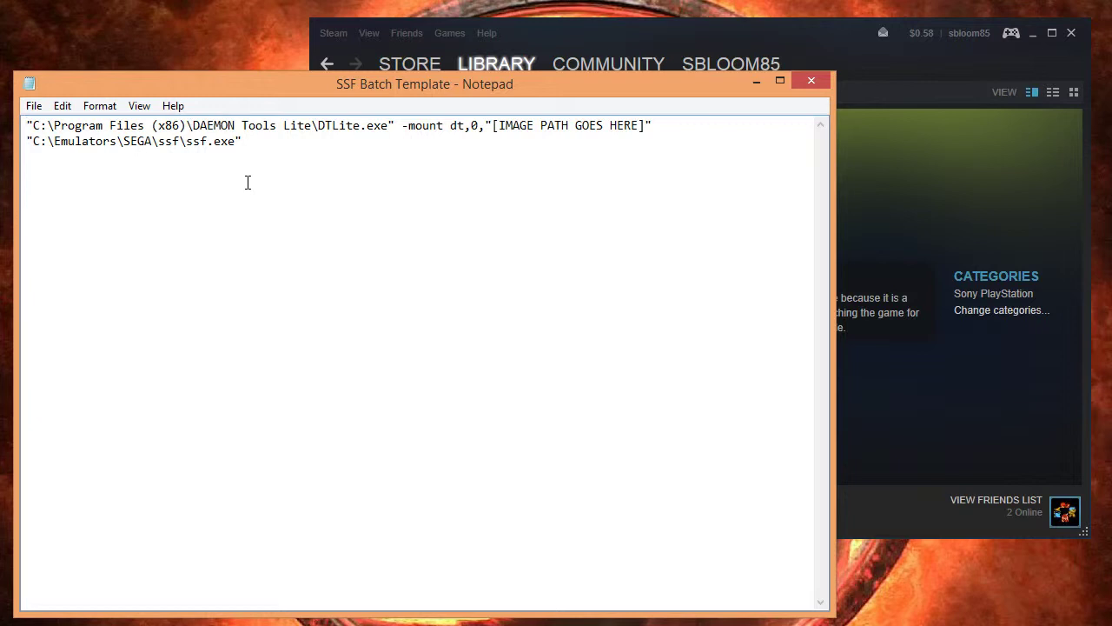
key(shift+Right)
key(shift+Right)
key(shift+Right)
key(shift+Right)
key(shift+Right)
key(shift+Right)
key(shift+Right)
key(shift+Right)
key(shift+Right)
key(shift+Right)
key(shift+Right)
key(shift+Right)
key(shift+Right)
key(shift+Right)
key(shift+Right)
key(shift+Right)
key(shift+Right)
key(shift+Right)
key(shift+Right)
key(shift+Right)
key(shift+Right)
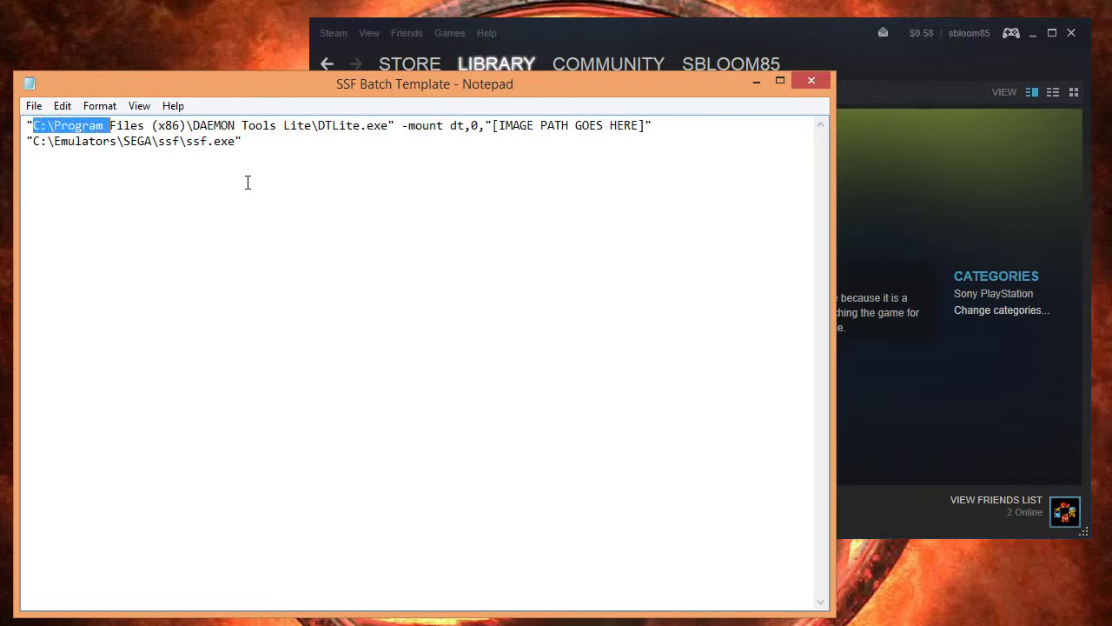
key(shift+Right)
key(shift+Right)
key(shift+Right)
key(shift+Right)
key(shift+Right)
key(shift+Right)
key(shift+Right)
key(shift+Right)
key(shift+Right)
key(shift+Right)
key(shift+Right)
key(shift+Right)
key(shift+Right)
key(shift+Right)
key(shift+Right)
key(shift+Right)
key(shift+Right)
key(shift+Right)
key(shift+Right)
key(shift+Right)
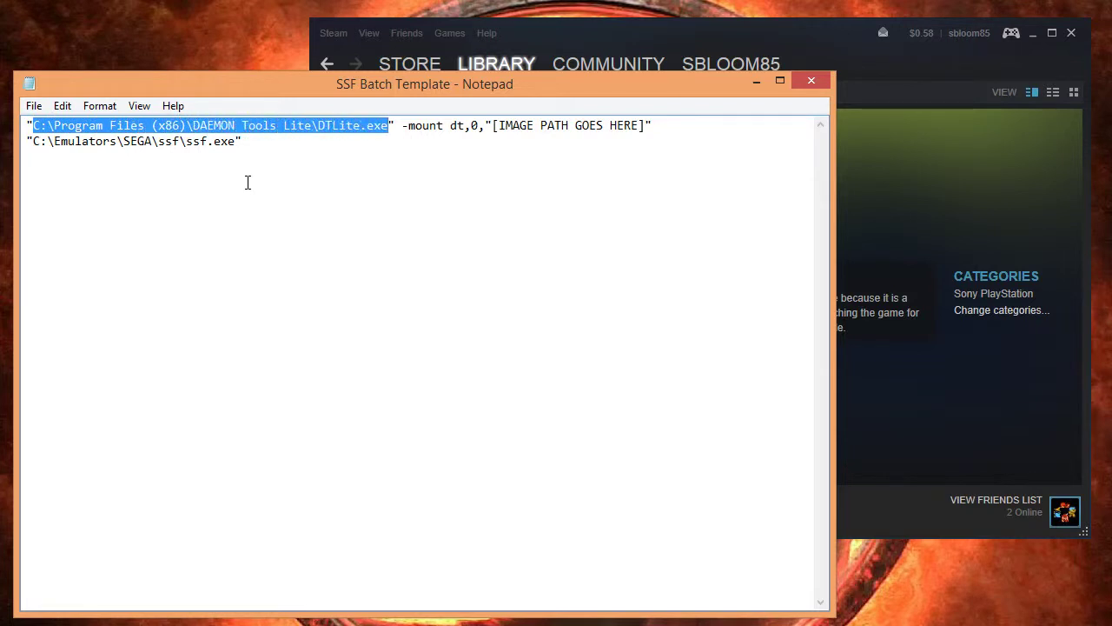
key(ctrl+Right)
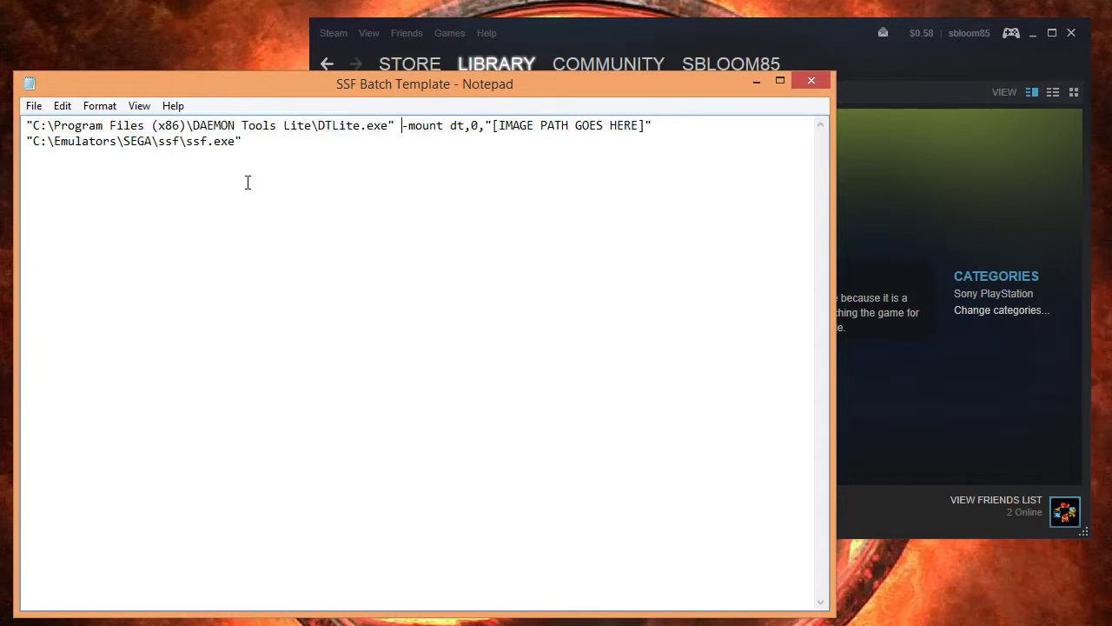
key(shift+Right)
key(shift+Right)
key(shift+Right)
key(shift+Right)
key(shift+Right)
key(shift+Right)
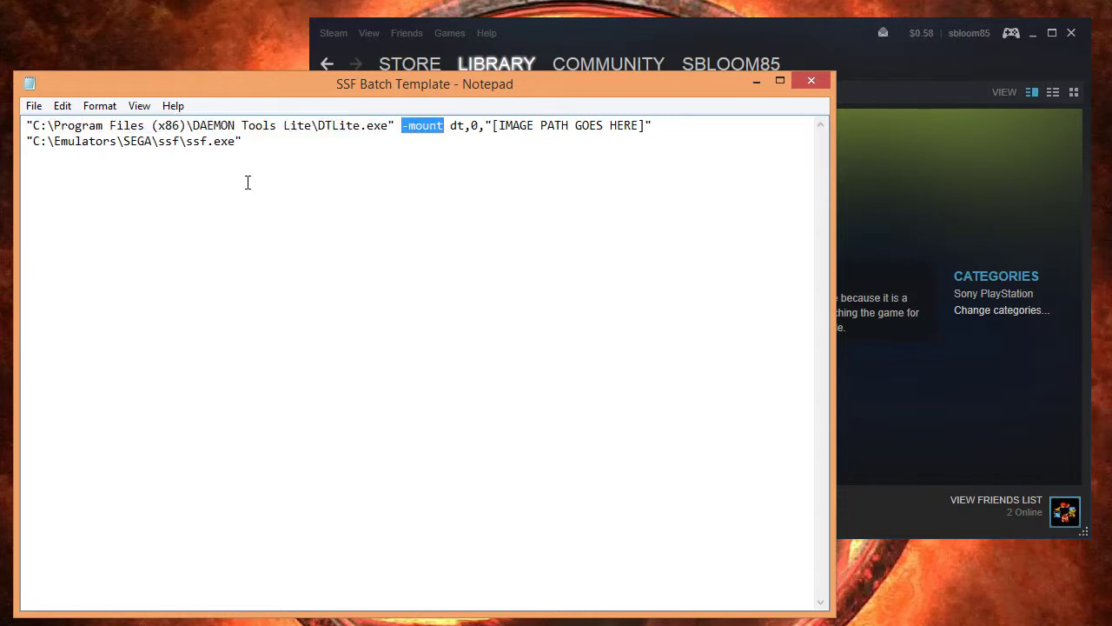
key(ctrl+Right)
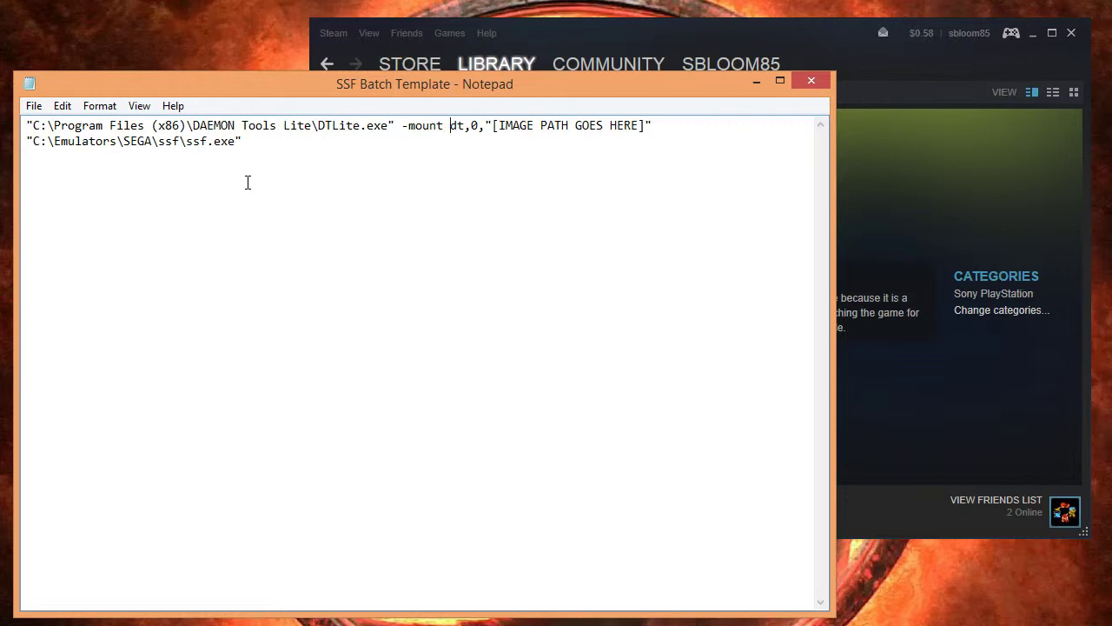
key(shift+Right)
key(shift+Right)
key(shift+Right)
key(shift+Left)
key(shift+Left)
key(shift+Right)
key(Right)
key(Right)
key(shift+Right)
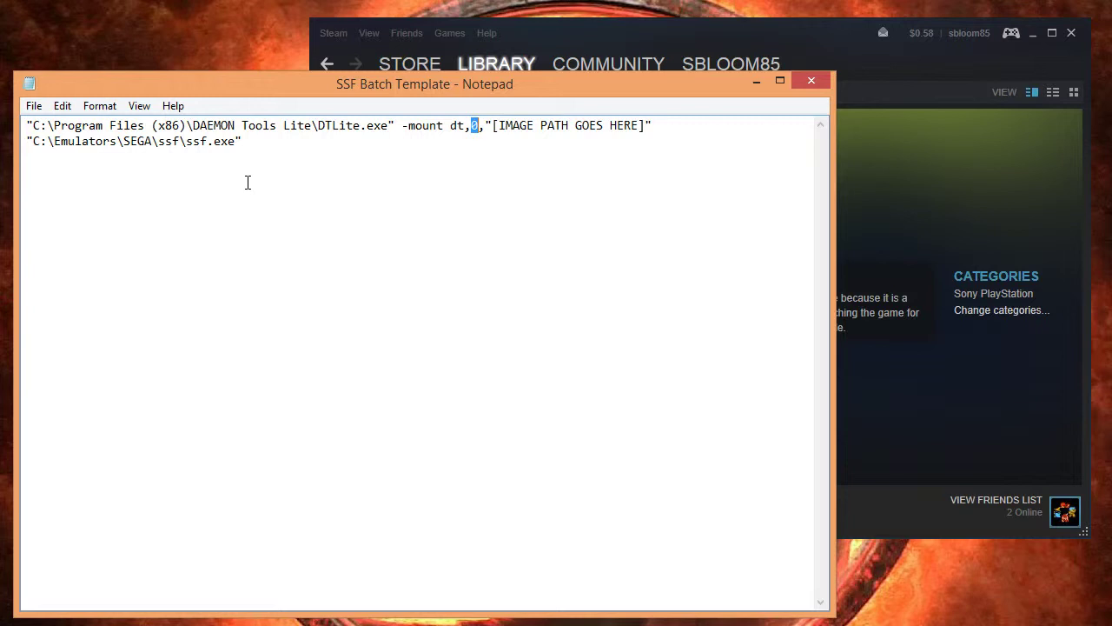